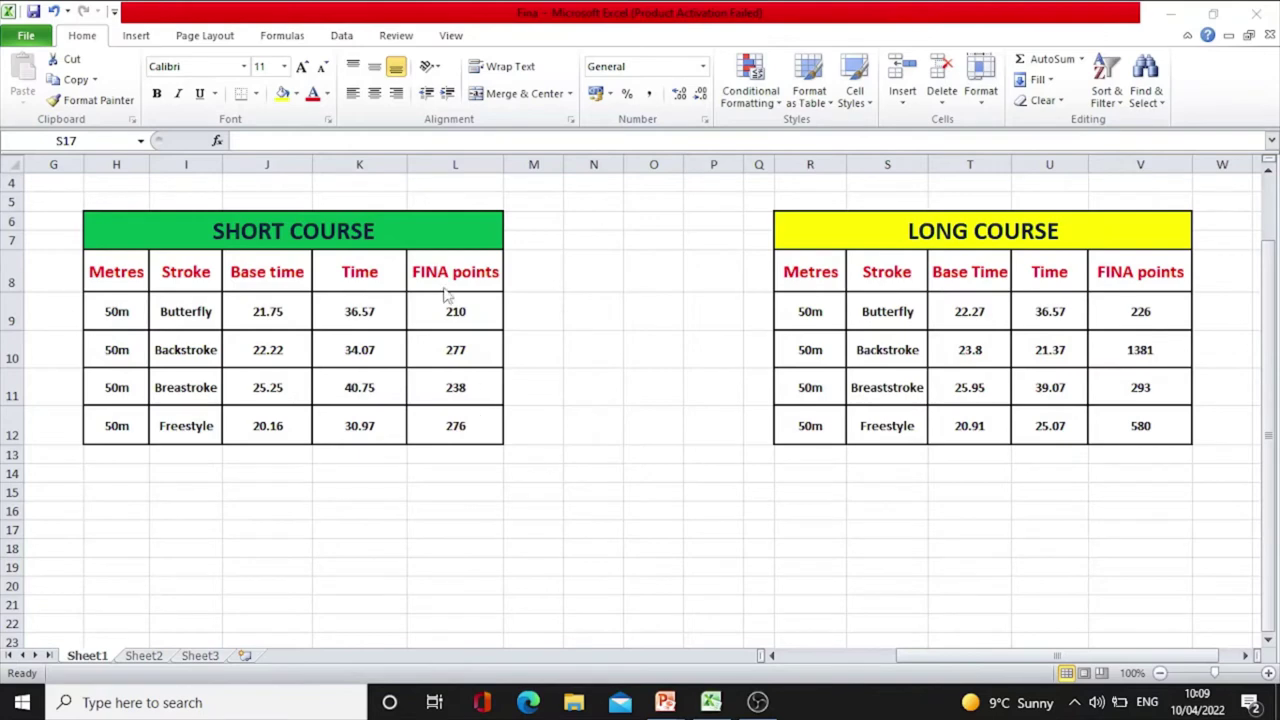
left_click(444, 308)
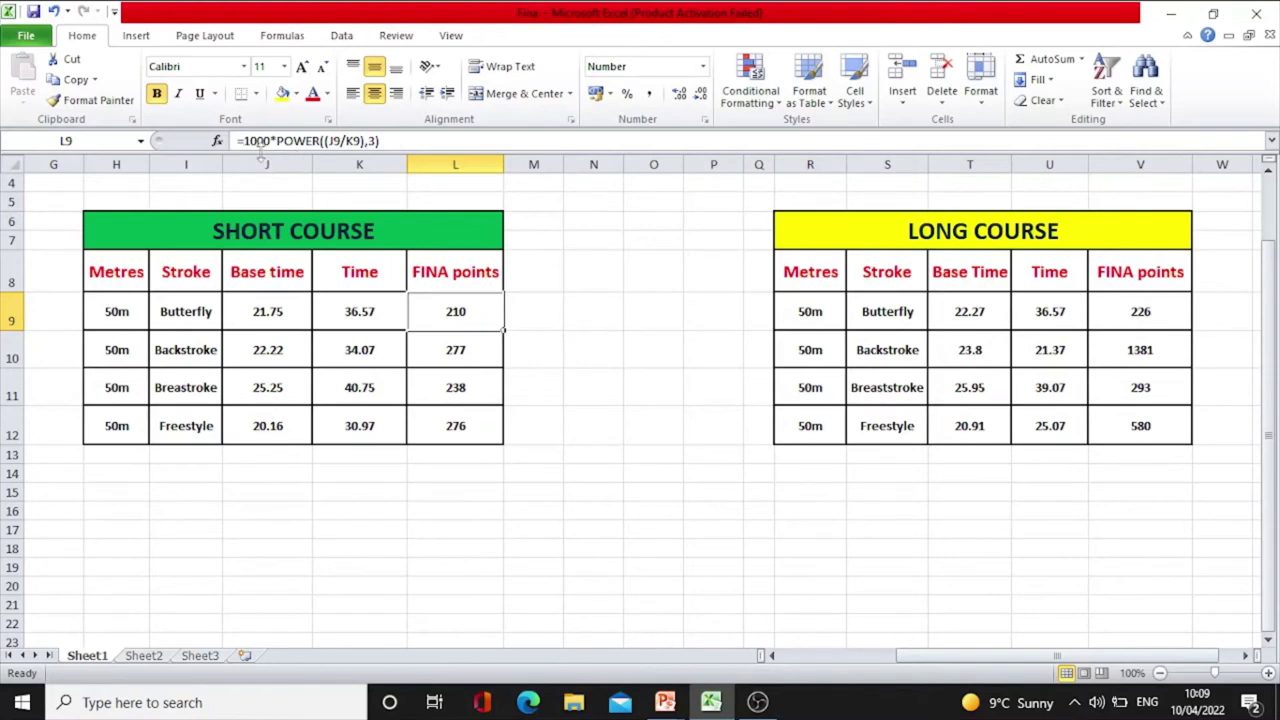
left_click(450, 353)
left_click(470, 318)
left_click(470, 348)
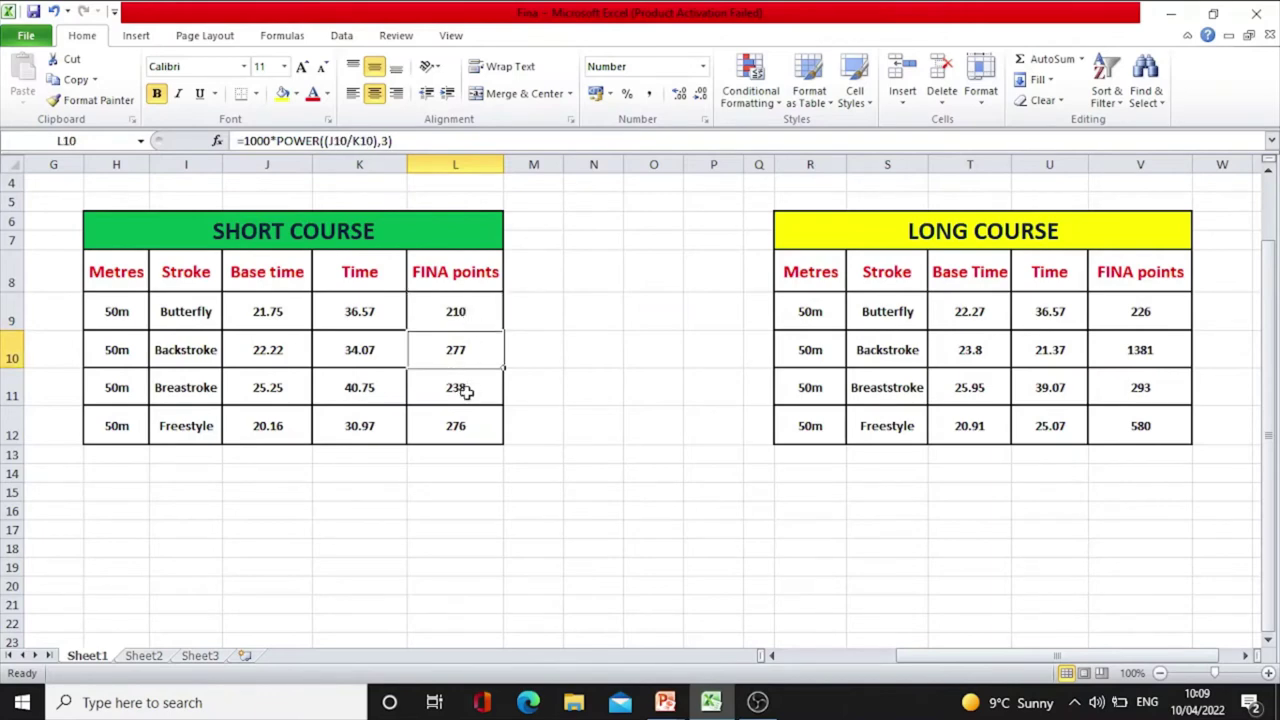
left_click(465, 391)
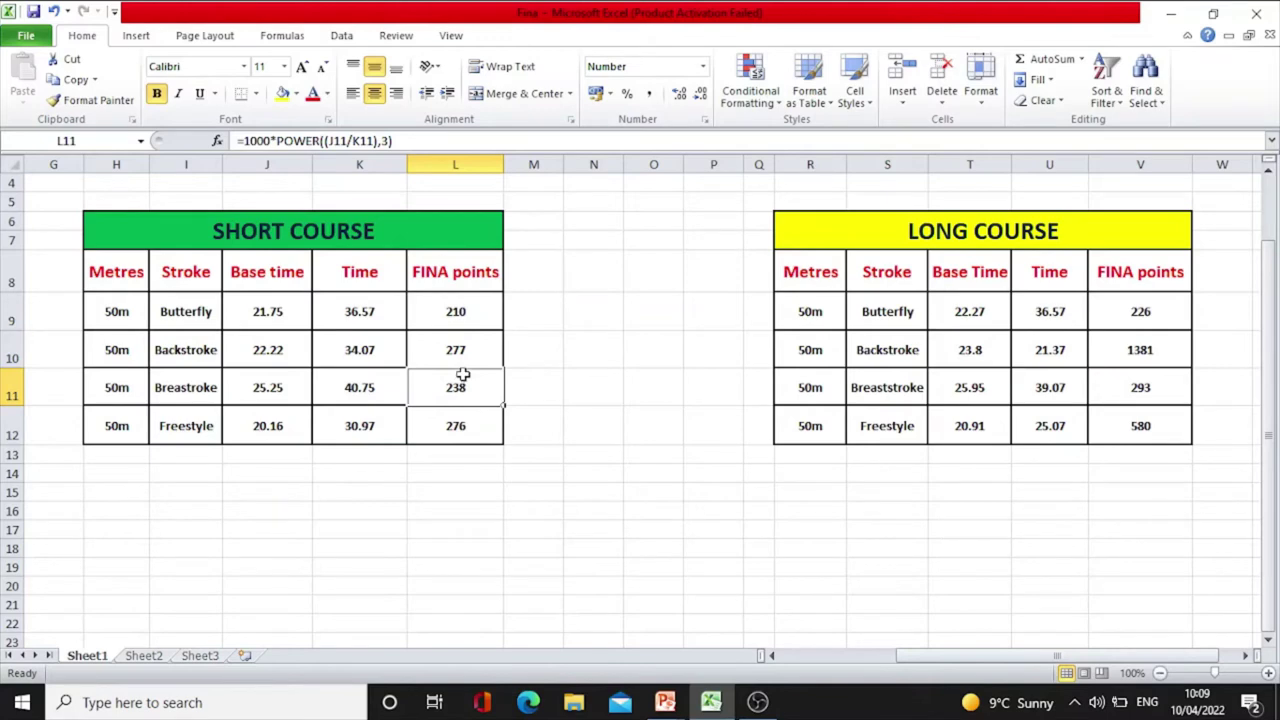
left_click(272, 314)
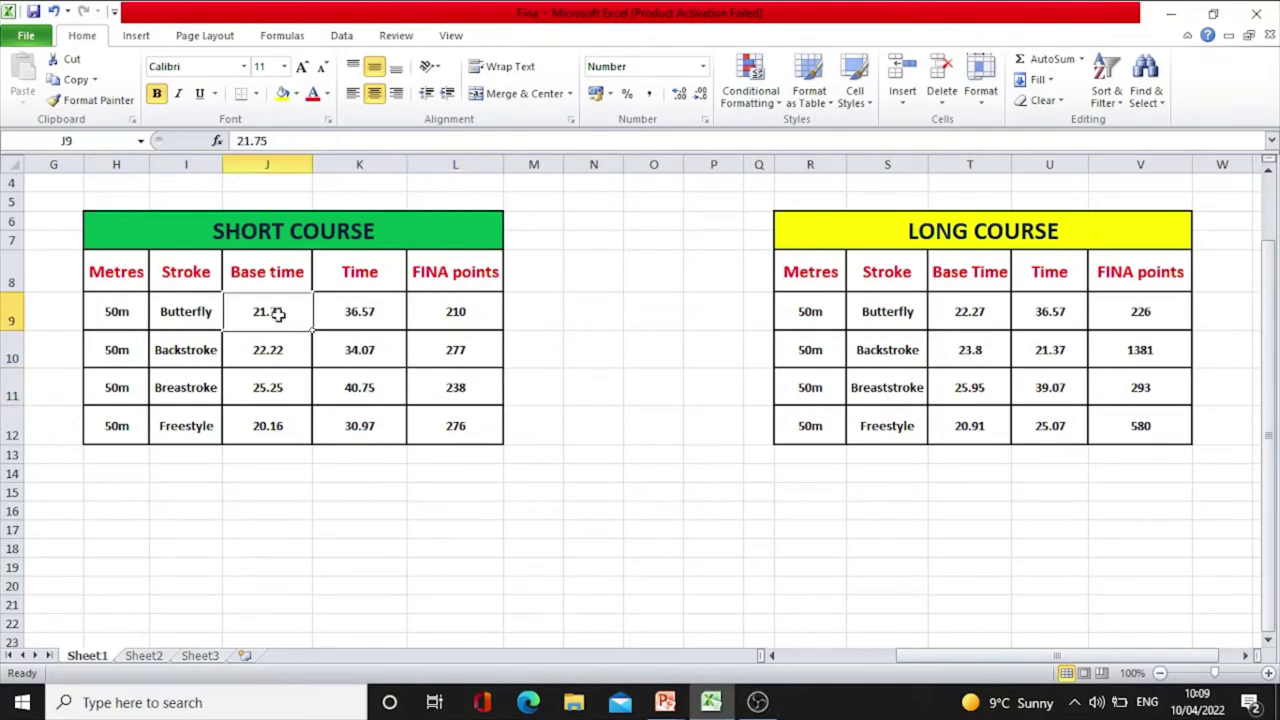
left_click(130, 308)
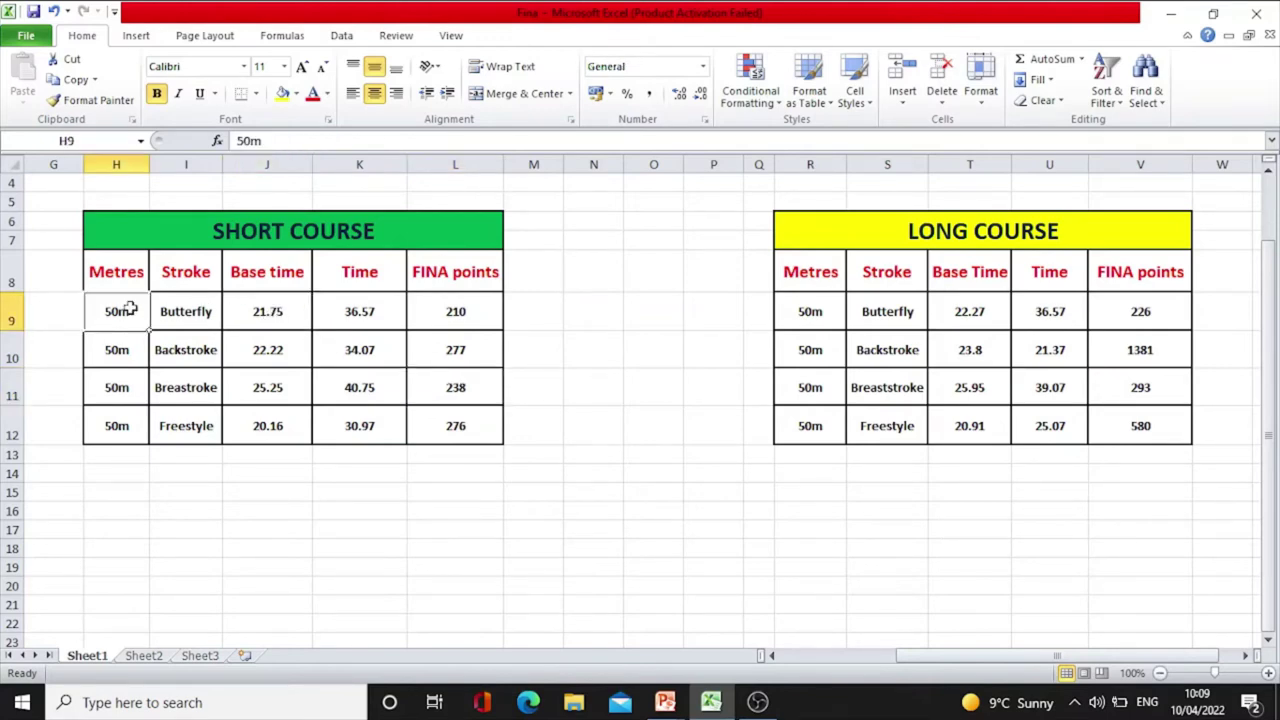
left_click(187, 316)
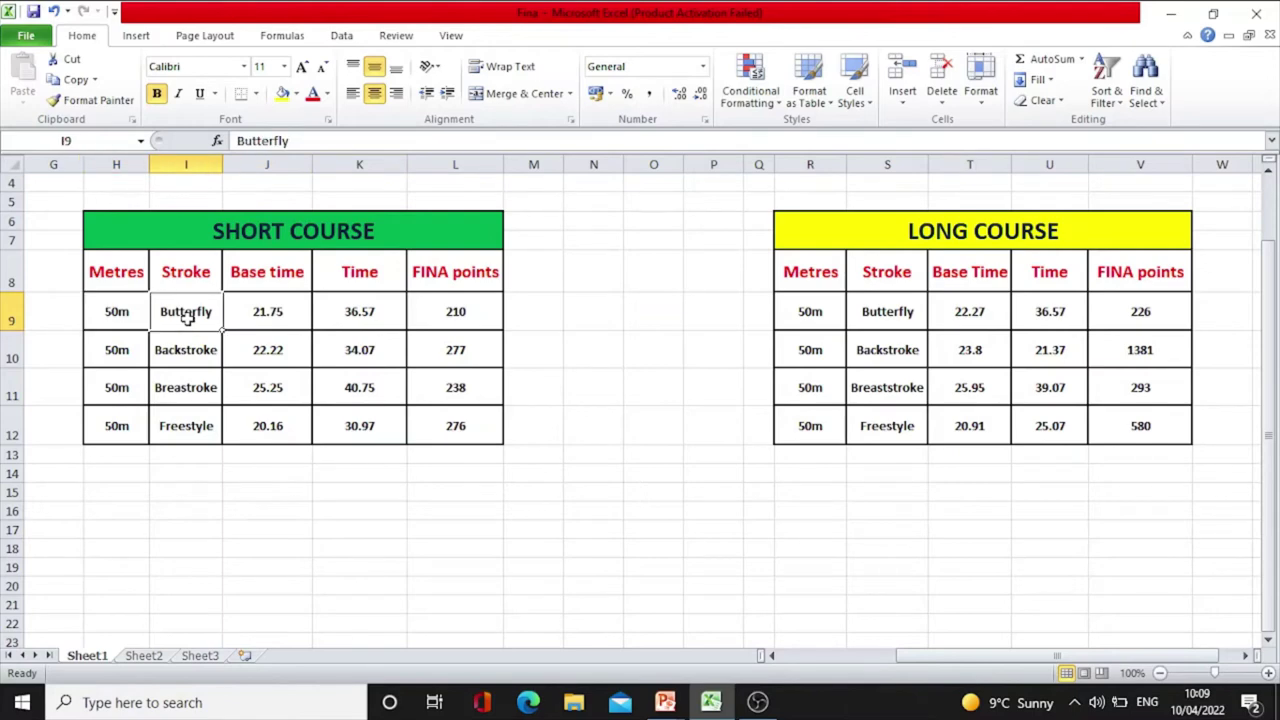
left_click(276, 314)
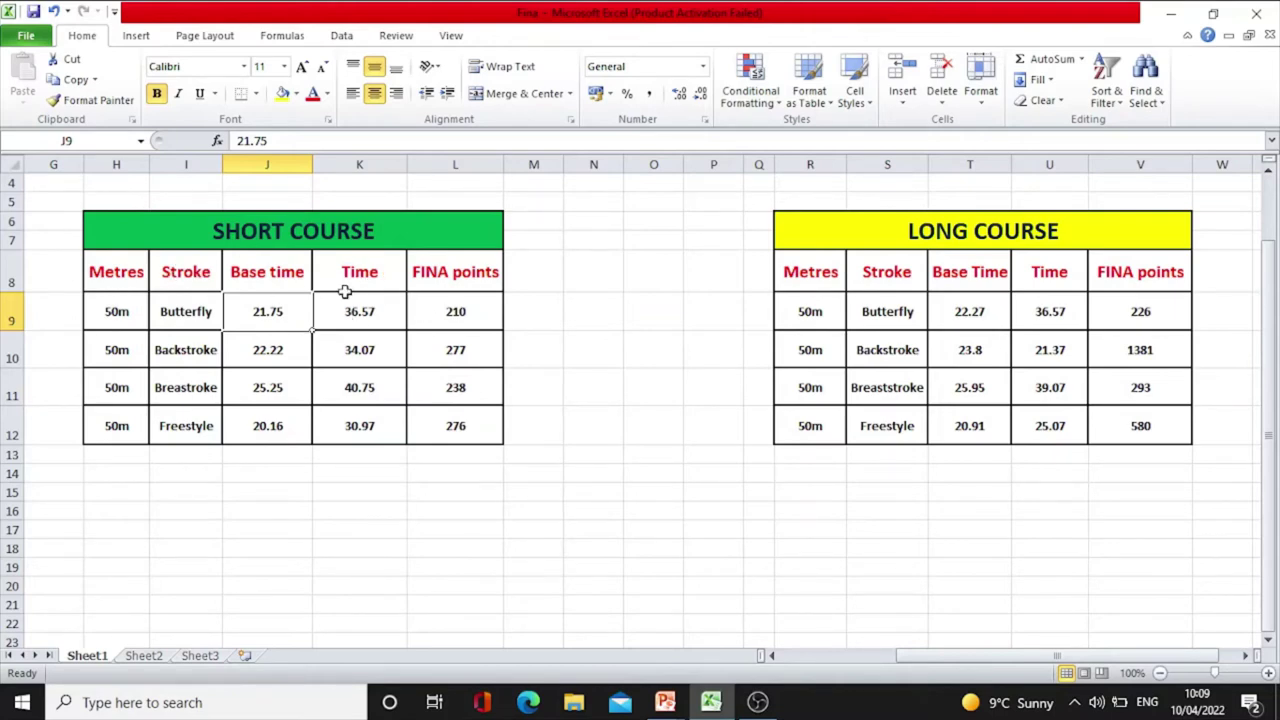
left_click(375, 316)
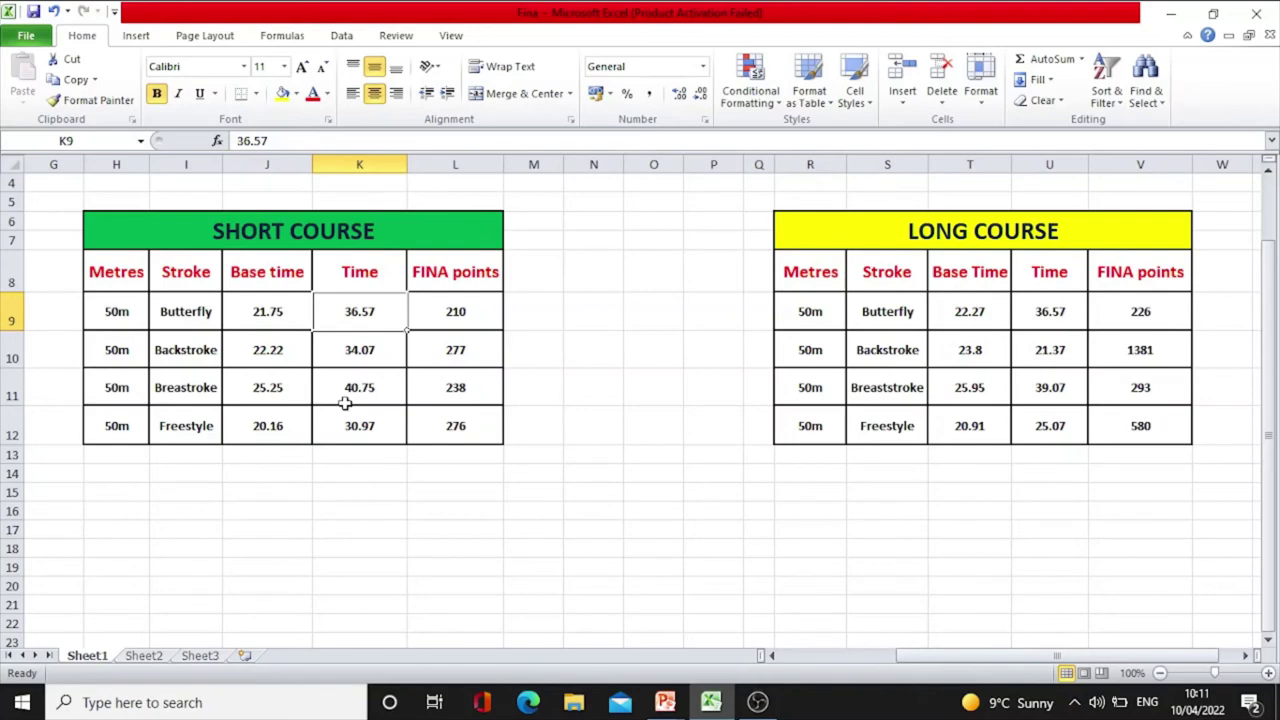
left_click(528, 410)
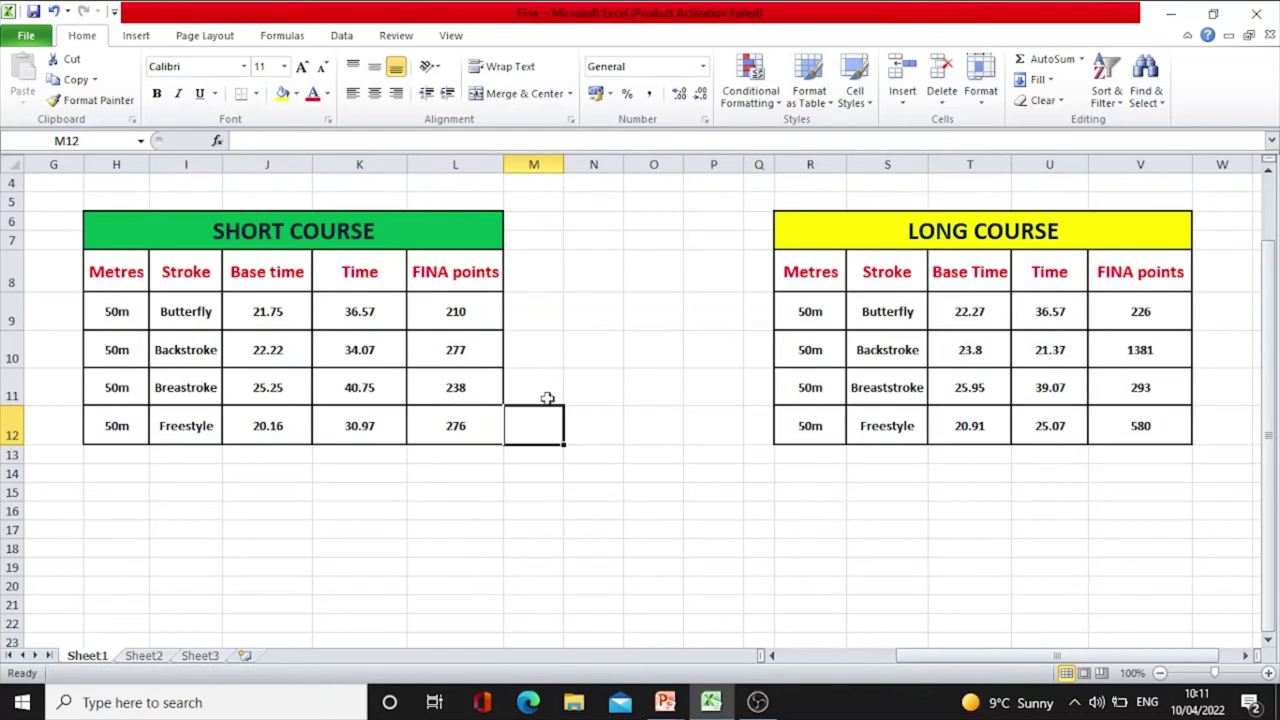
left_click(545, 388)
left_click(591, 389)
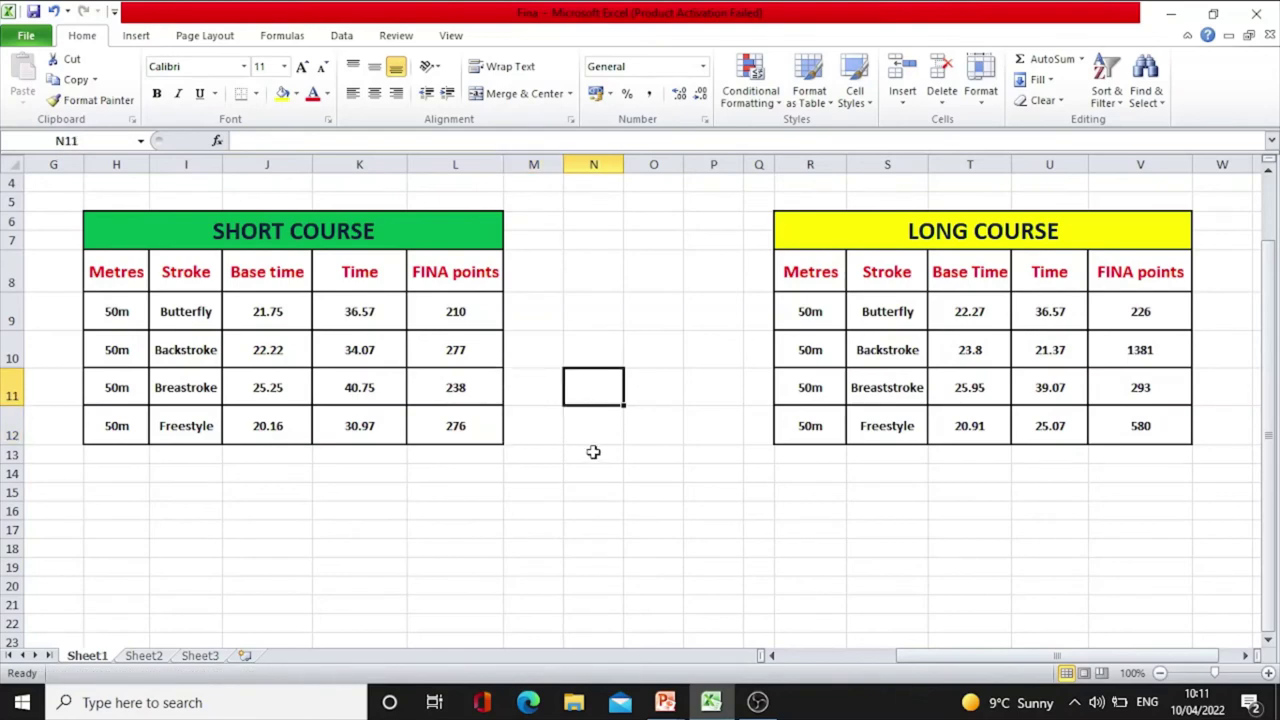
left_click(593, 438)
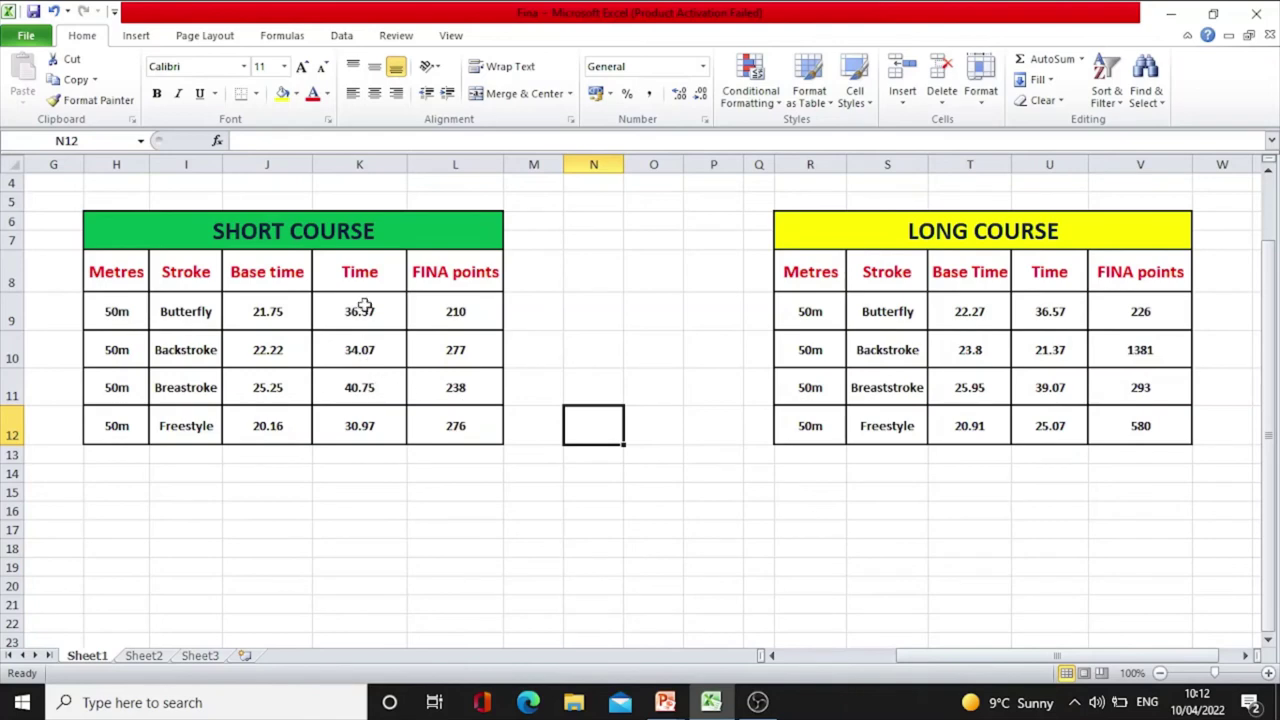
left_click(566, 386)
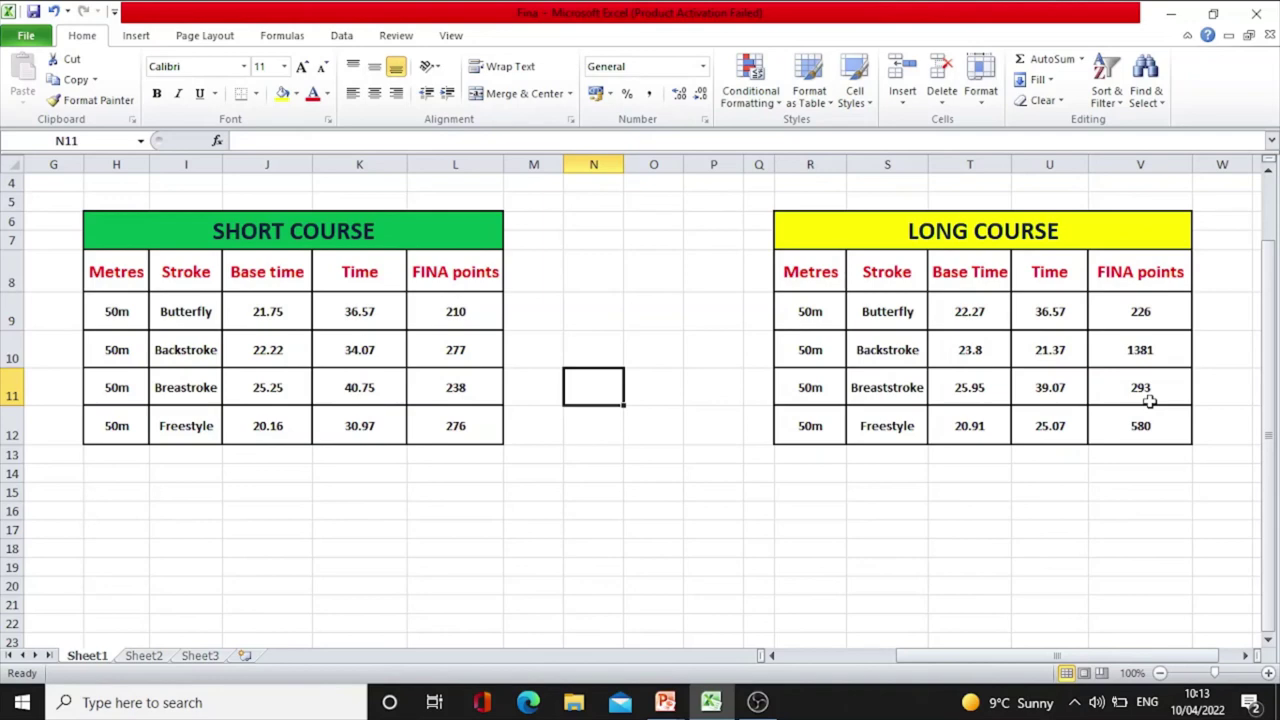
left_click(1138, 346)
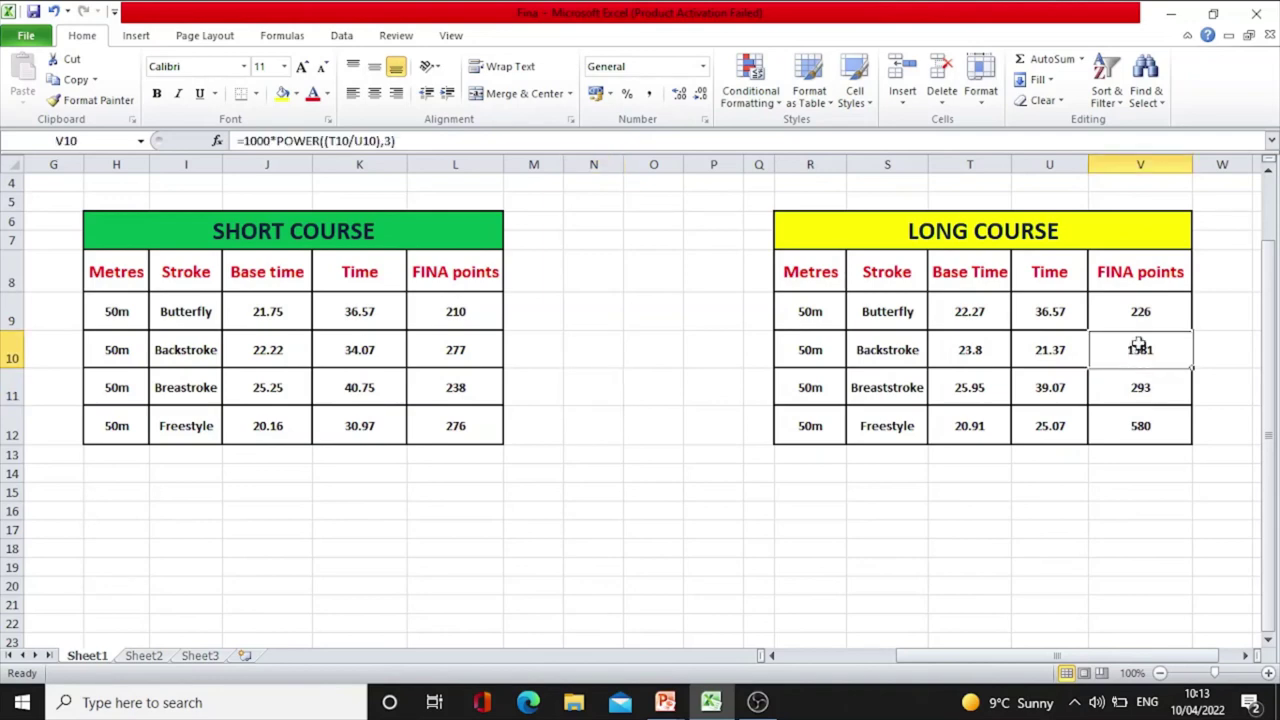